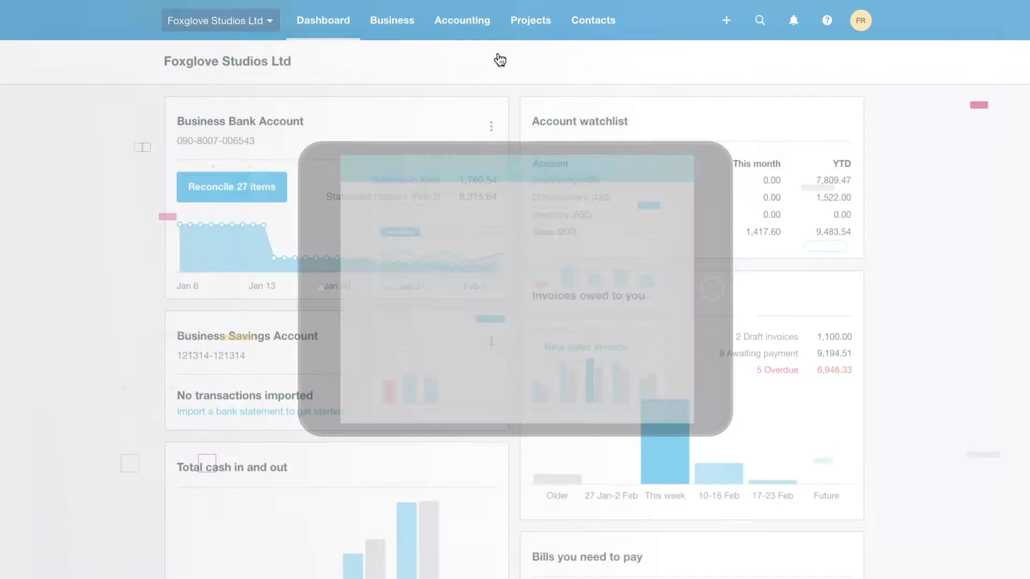
# From Accounting > Bank accounts, add OCBC Bank (Singapore) and choose Login & Connect Accounts.
pyautogui.click(467, 21)
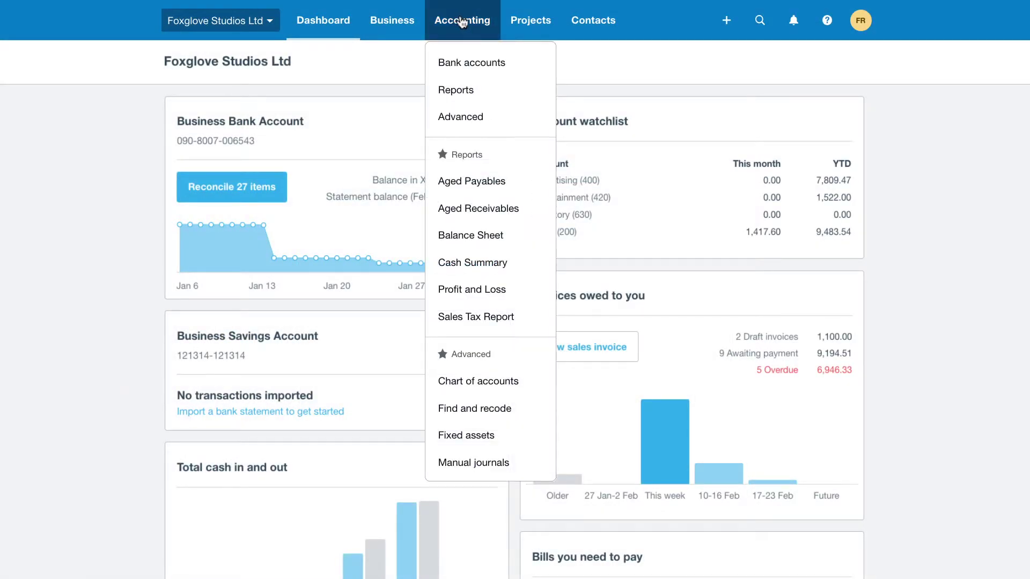
pyautogui.click(462, 63)
pyautogui.click(219, 105)
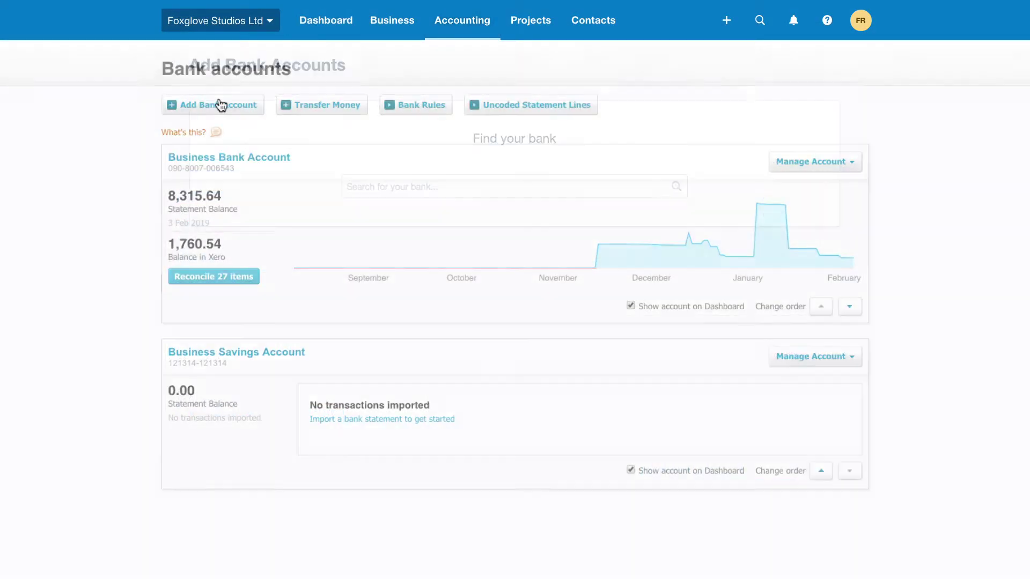
pyautogui.write('OCBC')
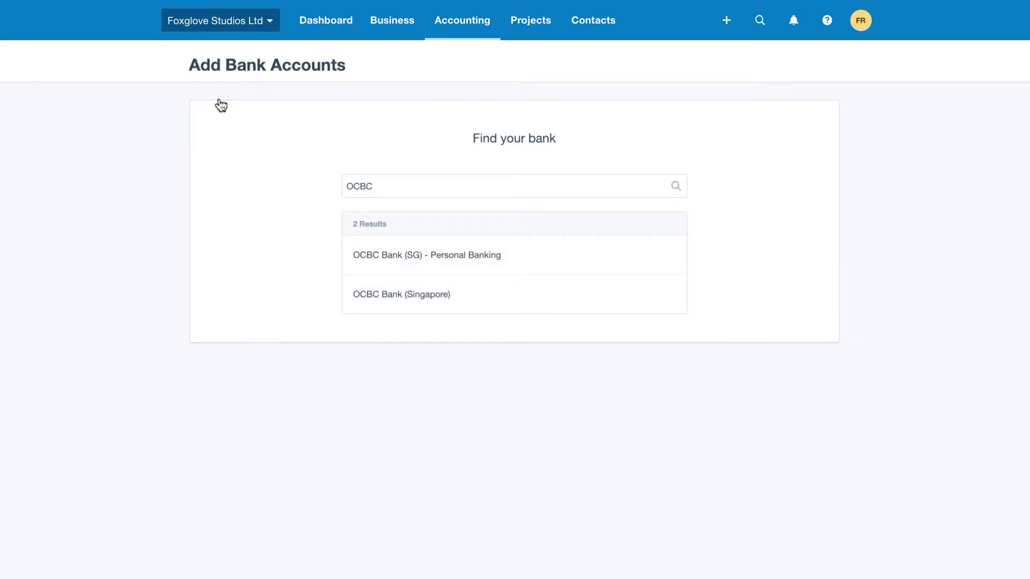
pyautogui.click(378, 295)
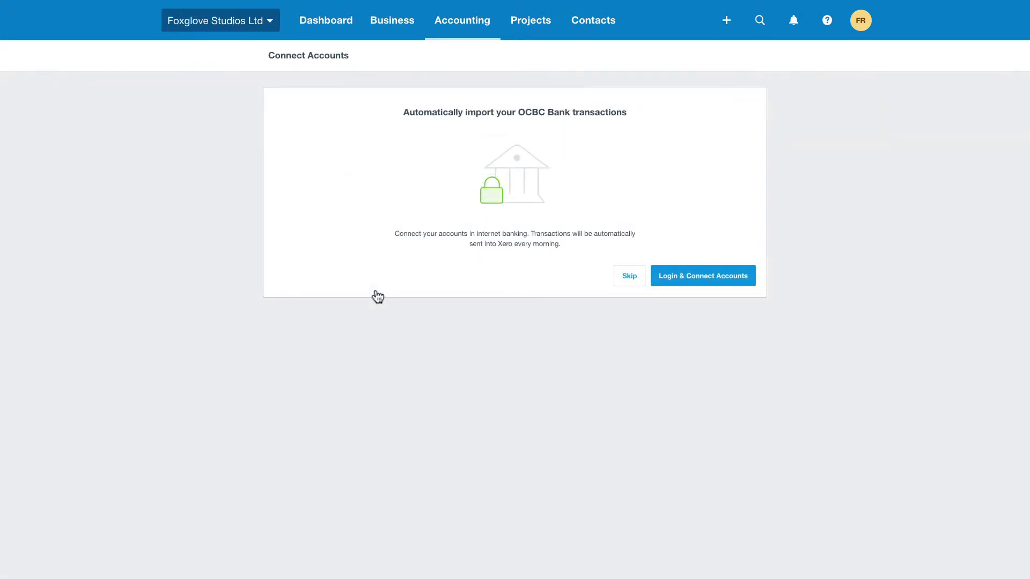
pyautogui.click(697, 277)
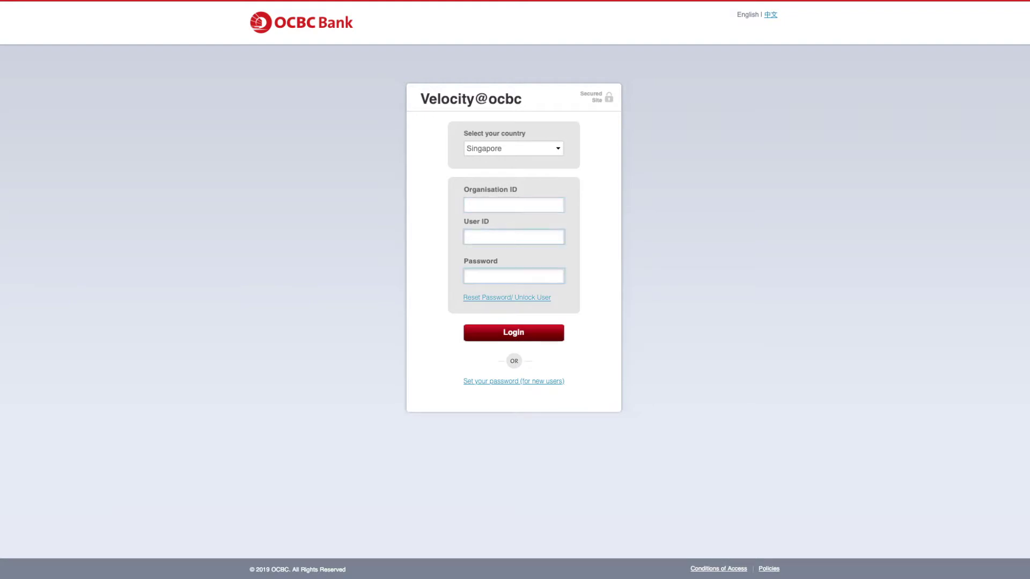
# Move from Organisation ID to the User ID field on the Velocity@ocbc login page.
pyautogui.press('Tab')
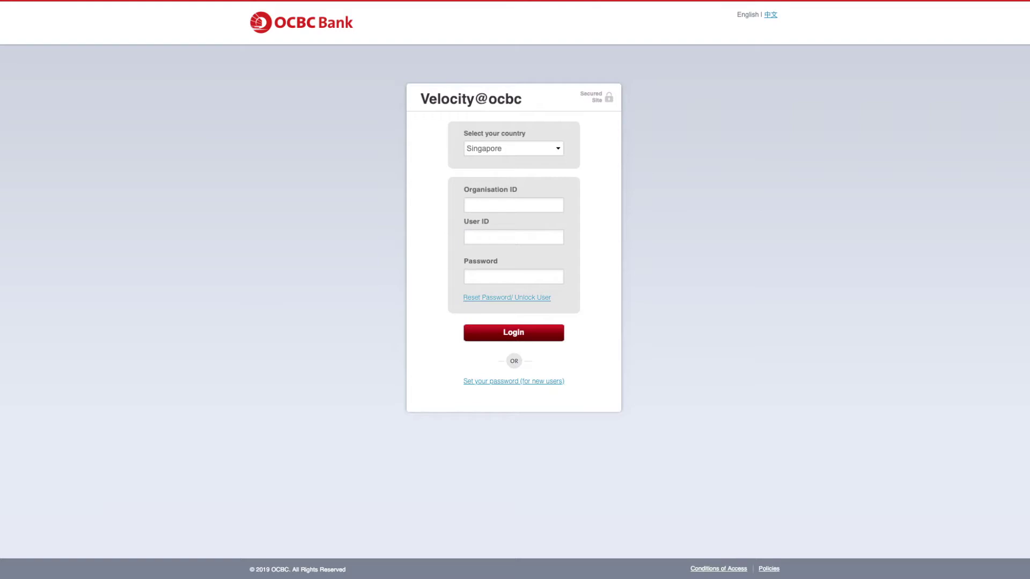